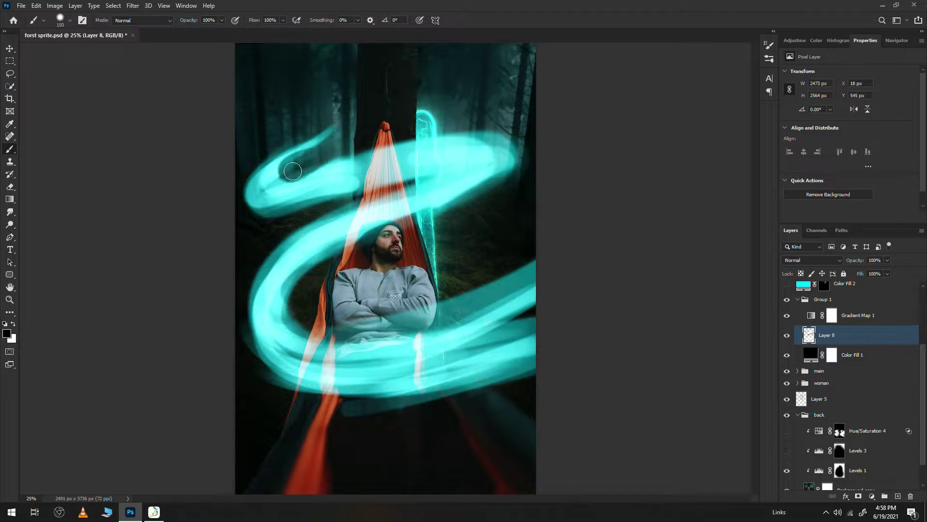
- Paint black over the cyan streaks on the man's legs, shoulder, top-right swirl and right side
mouse_move(375, 208)
mouse_down()
mouse_move(483, 301)
mouse_move(480, 283)
mouse_move(451, 385)
mouse_up()
key(bracketright)
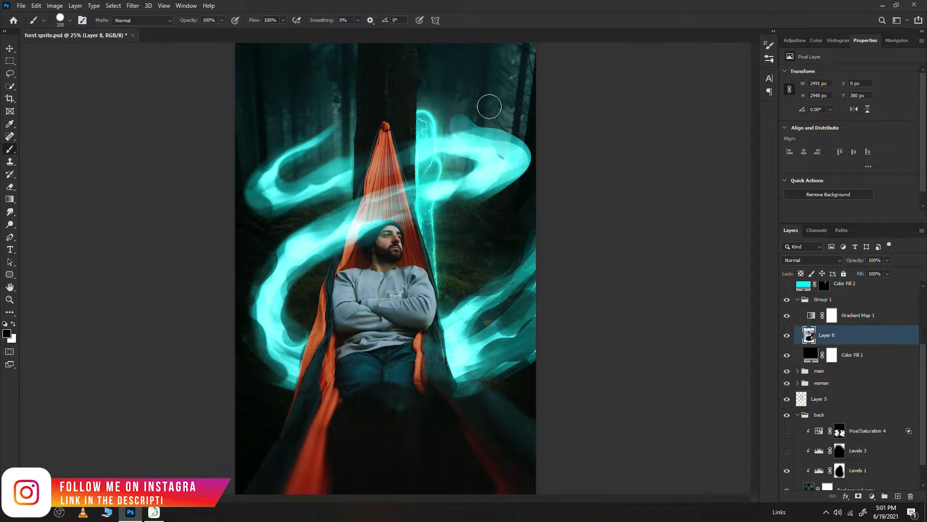
drag(488, 103, 486, 140)
drag(300, 309, 315, 273)
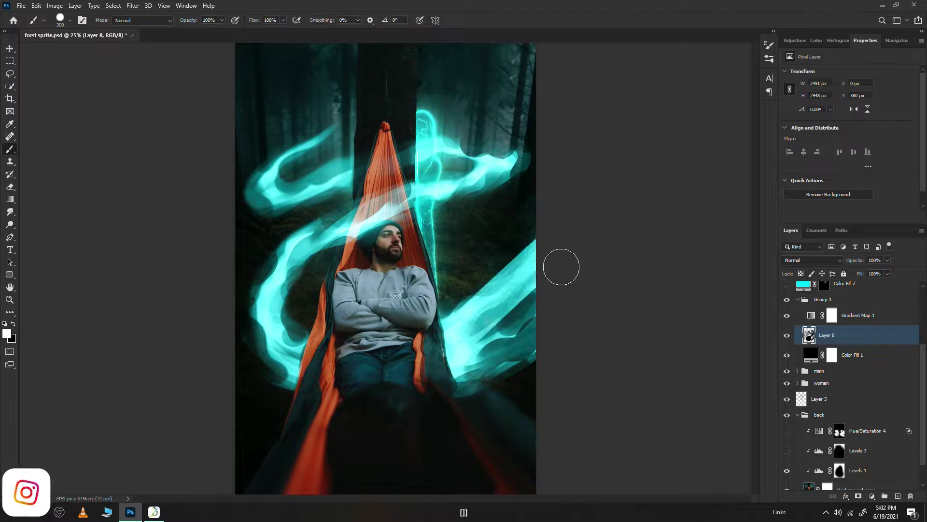
drag(493, 259, 464, 321)
- Try a broad white diagonal band, then return to black and paint out the right-side glow
key(x)
drag(570, 222, 499, 344)
key(x)
key(bracketleft)
key(bracketleft)
key(bracketleft)
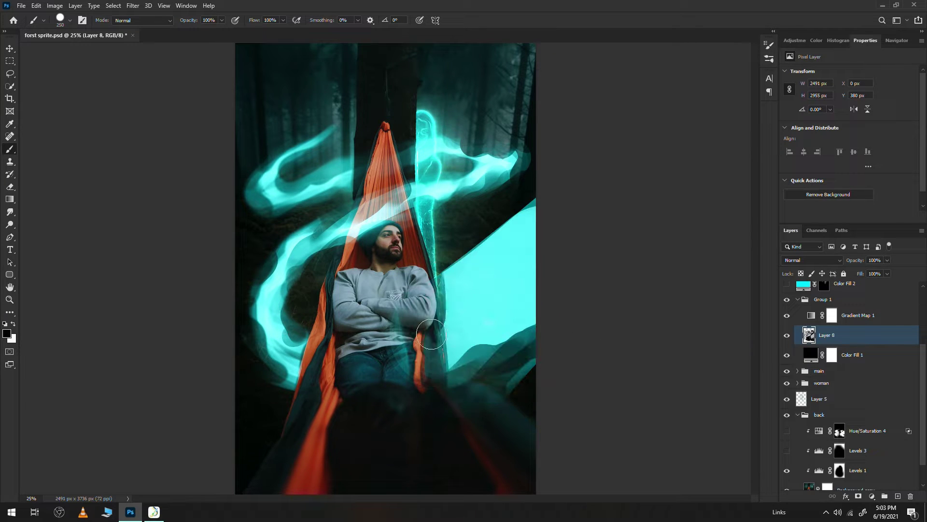
drag(512, 271, 464, 347)
mouse_move(521, 212)
mouse_down()
mouse_move(478, 290)
mouse_move(529, 235)
mouse_up()
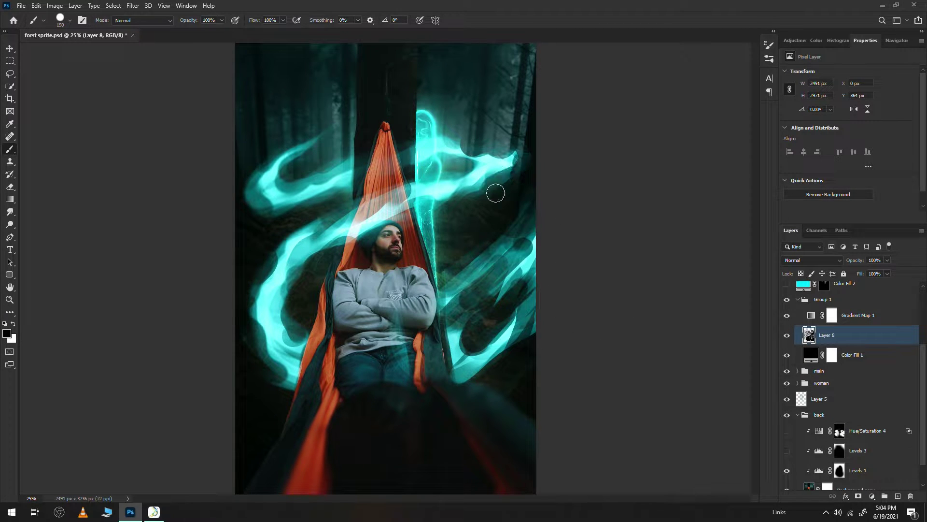
- Rotate the view, paint out the left-side strokes, then resize the brush and zoom out
key(bracketright)
key(bracketright)
key(r)
mouse_move(526, 145)
mouse_down()
mouse_move(250, 258)
mouse_move(280, 165)
mouse_up()
key(x)
drag(270, 227, 314, 169)
key(x)
key(Escape)
key(ctrl+minus)
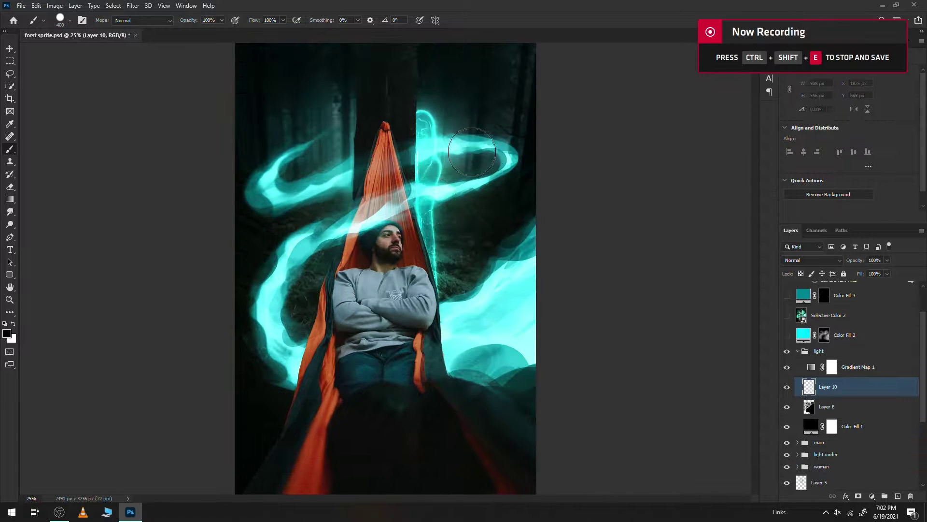
- With a soft round brush at size 80, darken streaks around the head and repaint the right glow
right_click(508, 224)
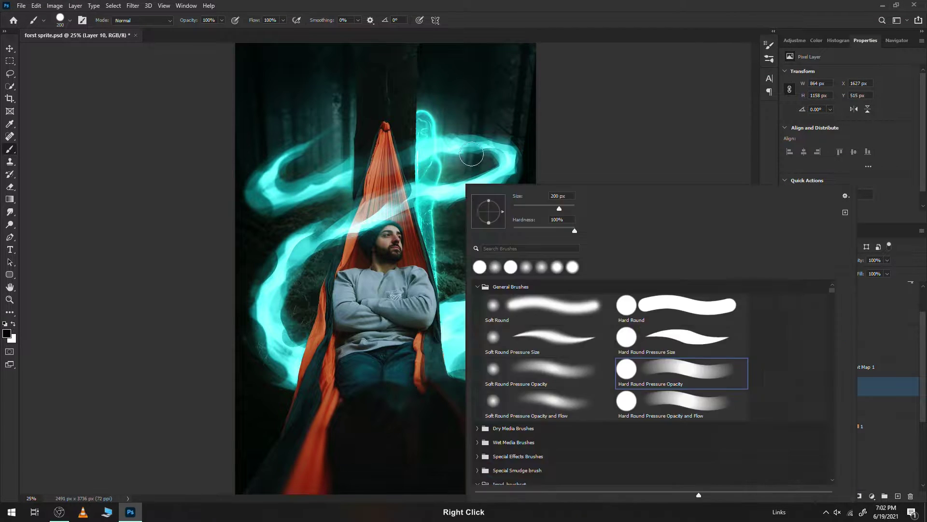
double_click(480, 264)
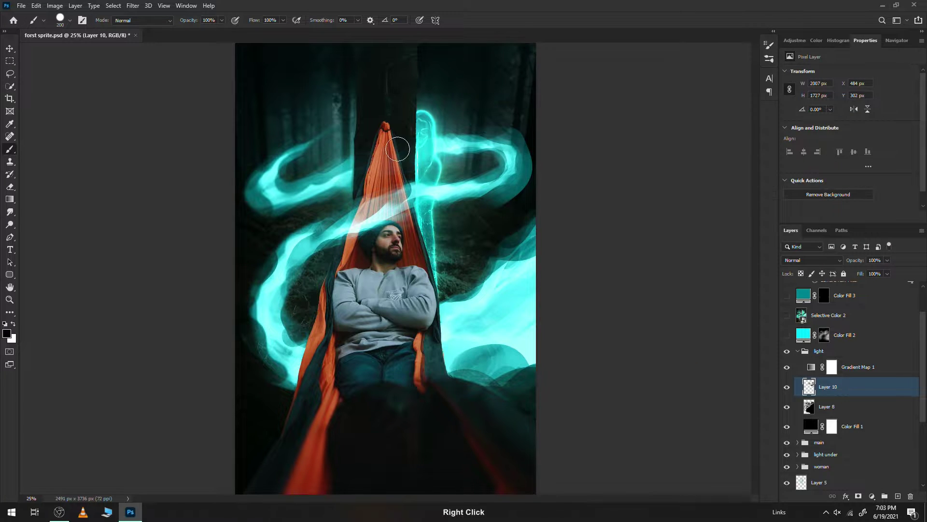
right_click(478, 152)
key(Escape)
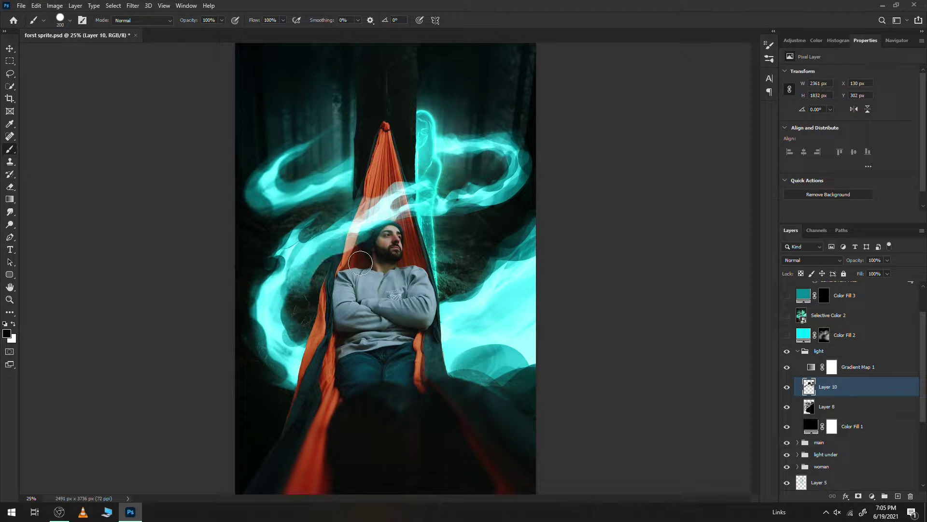
key(bracketleft)
key(bracketleft)
key(bracketleft)
drag(360, 263, 309, 227)
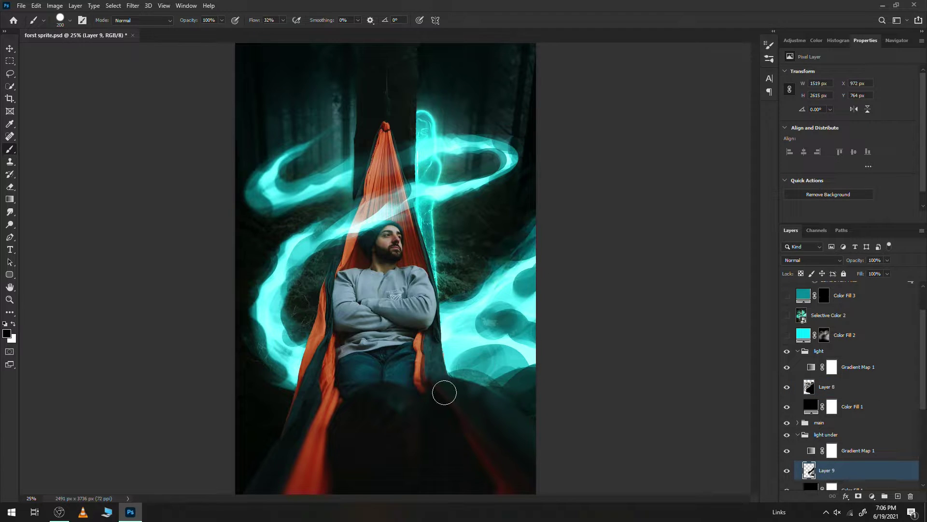
drag(513, 232, 492, 280)
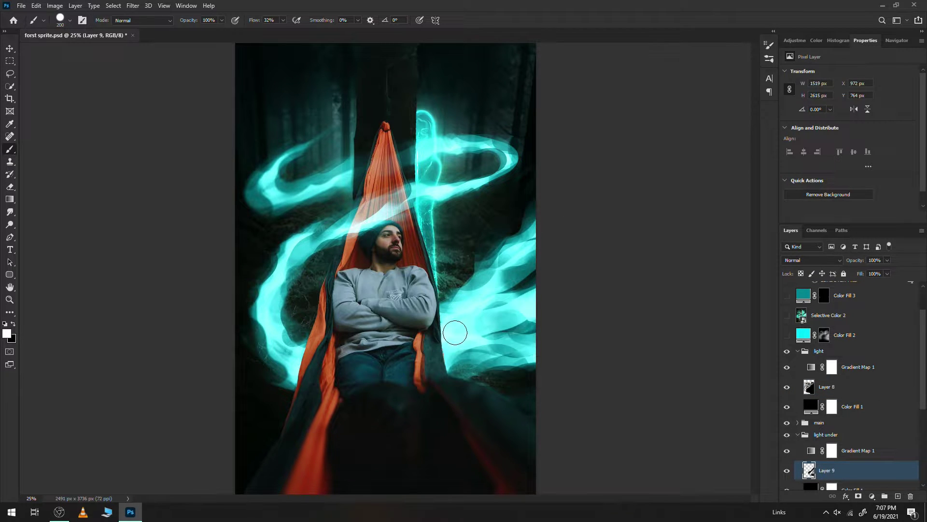
- On Layer 8, repaint the upper-right loop's glow and widen and brighten the left glow
key(bracketright)
ctrl+click(479, 145)
drag(479, 146, 514, 126)
key(bracketleft)
key(bracketleft)
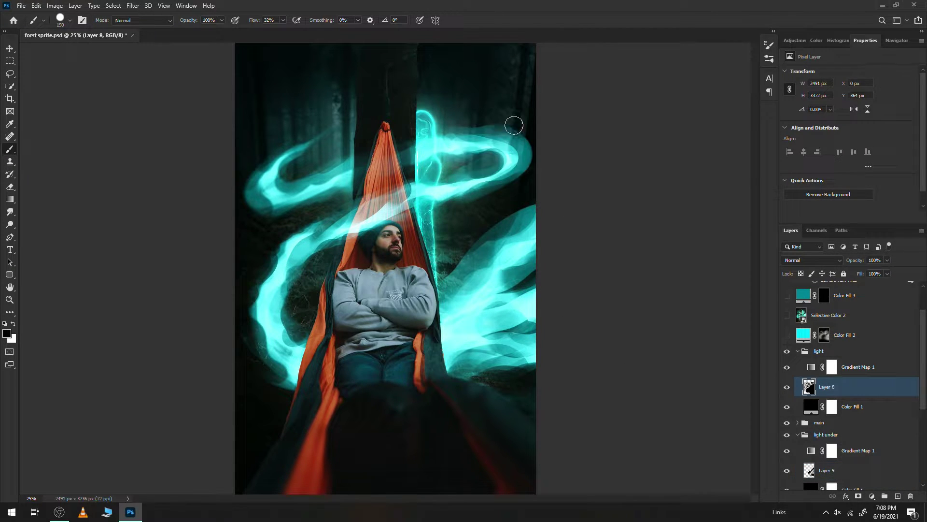
key(x)
mouse_move(270, 263)
mouse_down()
mouse_move(252, 311)
mouse_move(270, 338)
mouse_up()
key(x)
drag(271, 338, 332, 310)
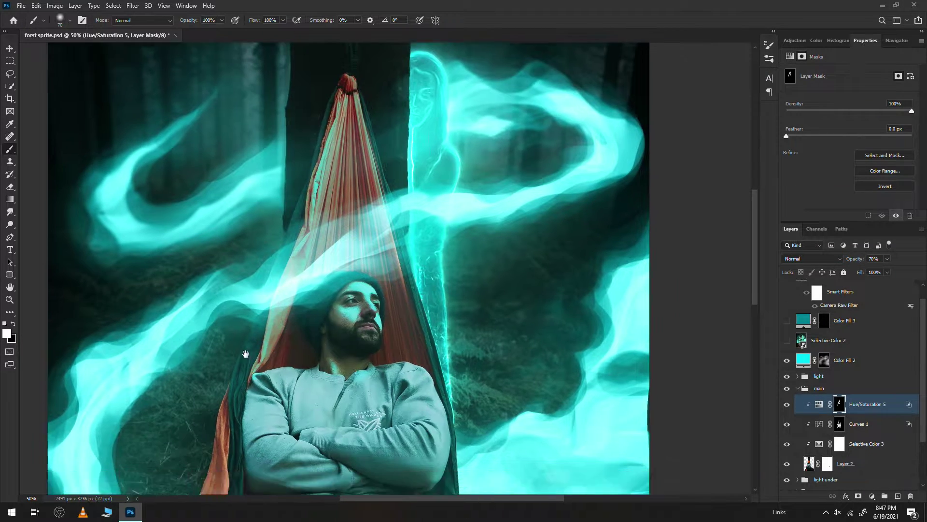
- Bring the man's face and crossed arms into view and invert the Hue/Saturation mask
drag(245, 354, 261, 214)
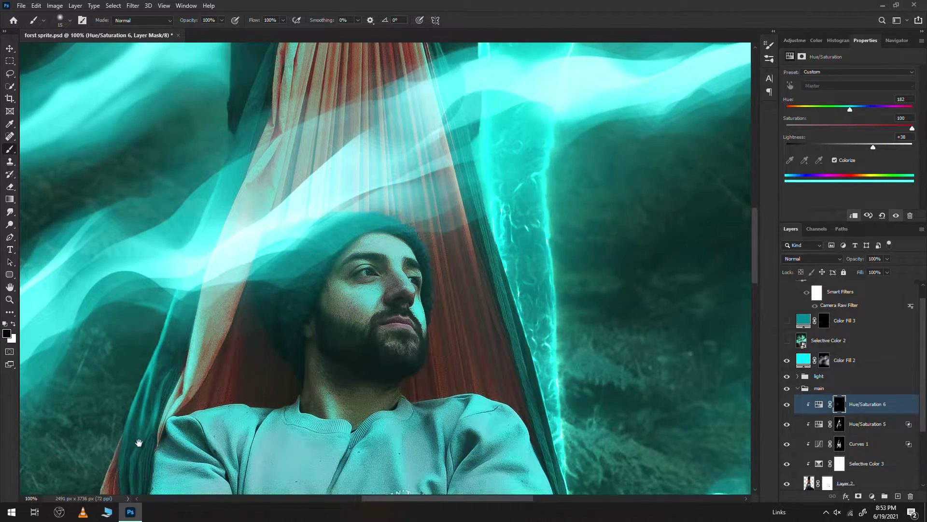
drag(139, 442, 169, 288)
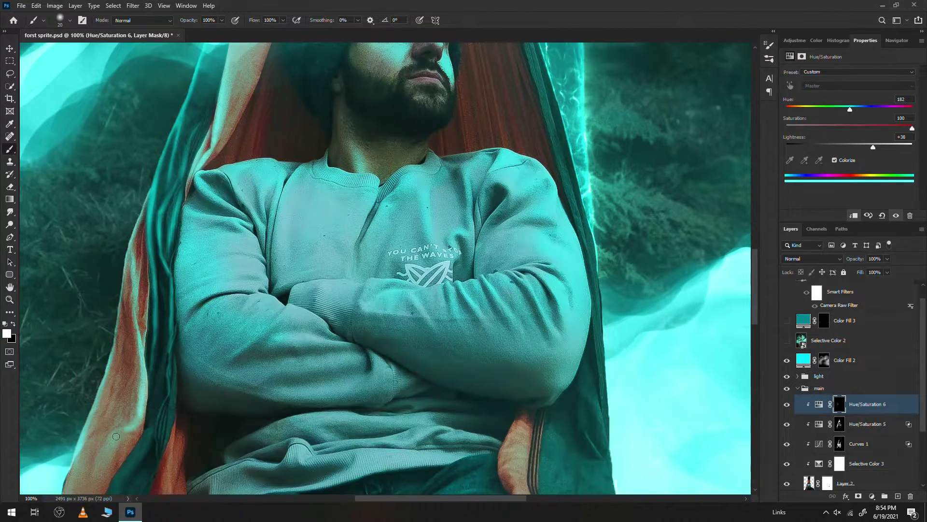
key(ctrl+i)
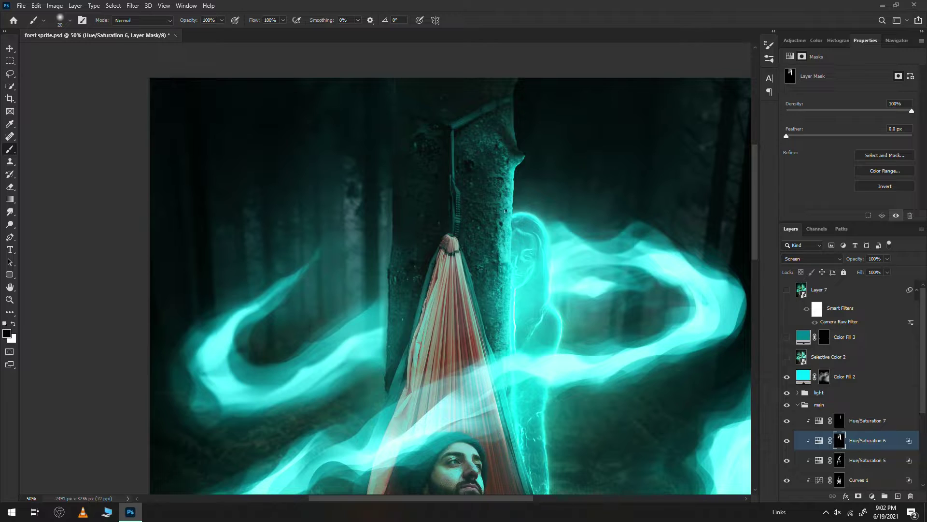
- Select the Hue/Saturation 7 adjustment layer
ctrl+click(517, 173)
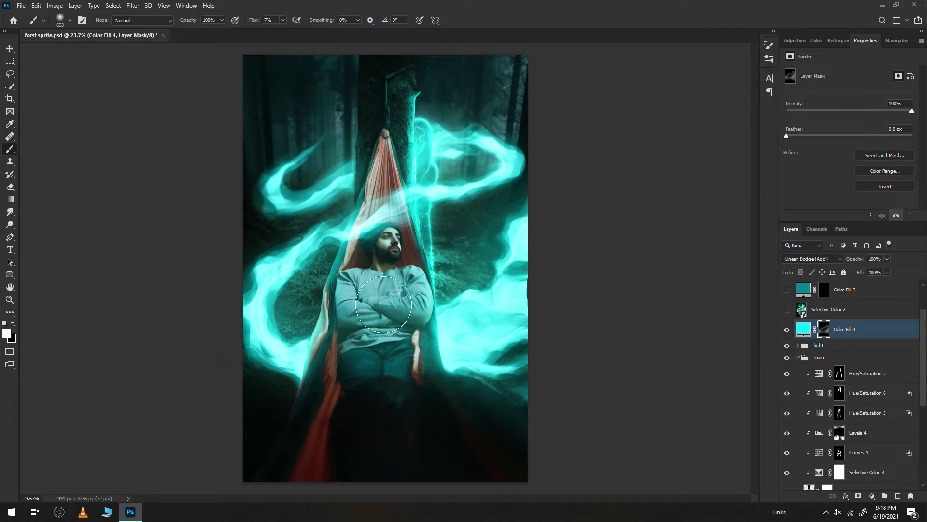
- Paint white on the Color Fill 4 mask to brighten the left glow, then prepare the copy's mask with a large black brush
key(x)
drag(269, 393, 323, 173)
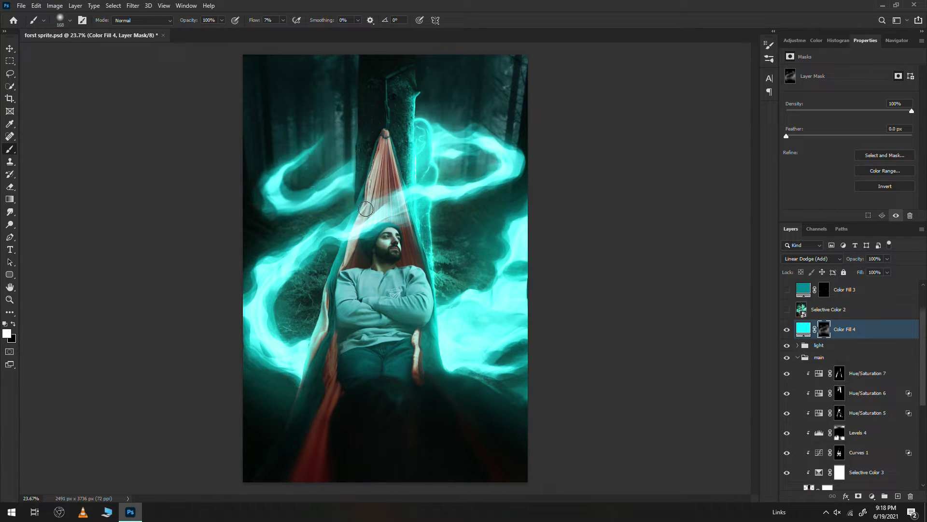
click(798, 357)
click(824, 373)
key(x)
right_click(331, 155)
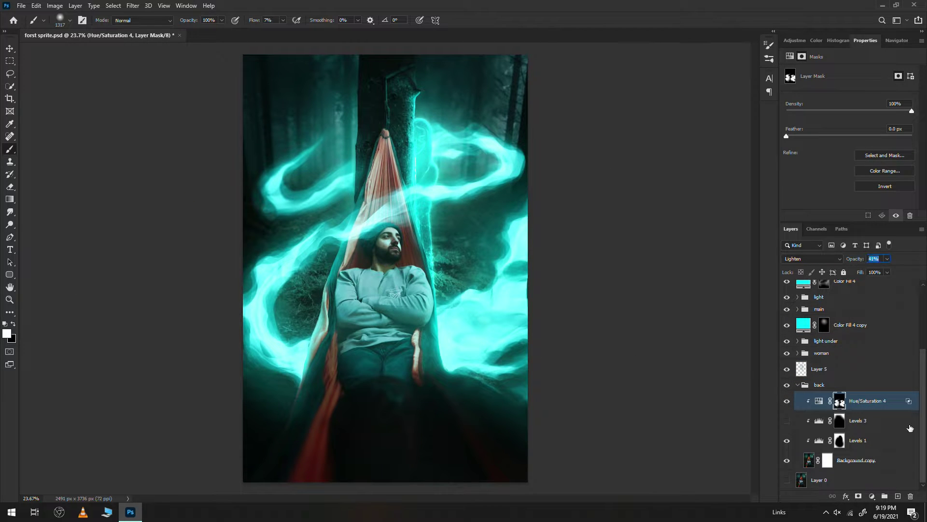
- Restrict Hue/Saturation 4 to lighter underlying areas by splitting the Underlying Layer slider to 19/33
double_click(898, 400)
drag(681, 198, 702, 200)
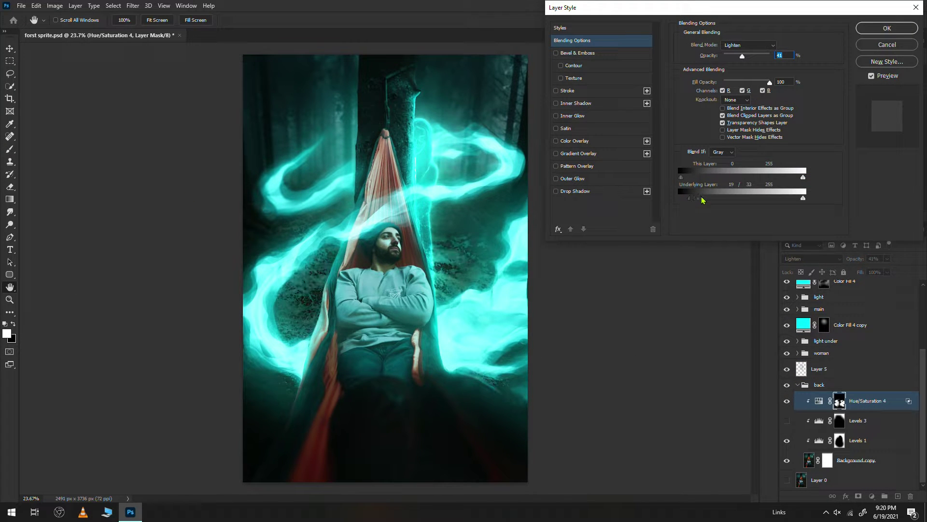
click(880, 28)
click(811, 258)
click(790, 269)
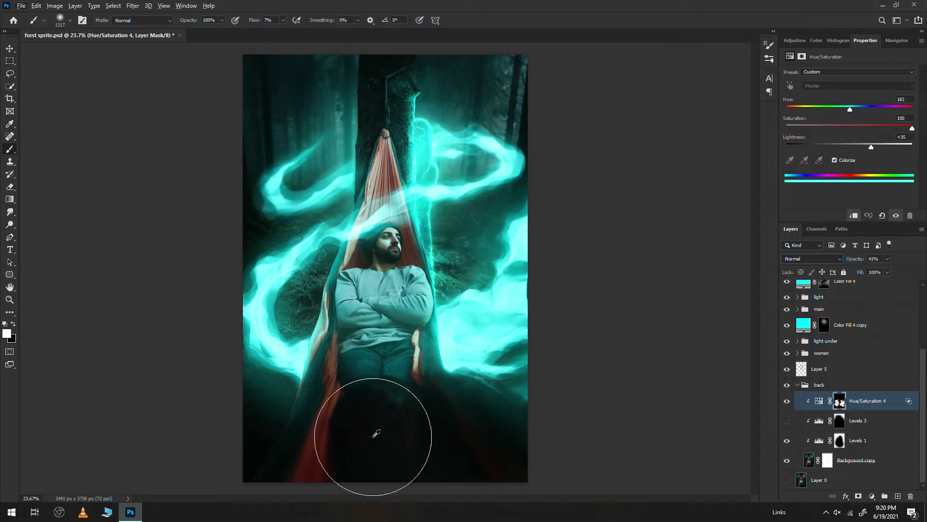
- Expand the light group and select Layer 12
scroll(802, 438, up, 3)
click(797, 393)
click(828, 428)
- Set up a large soft brush at 100% flow for painting light strokes on Layer 12
right_click(351, 184)
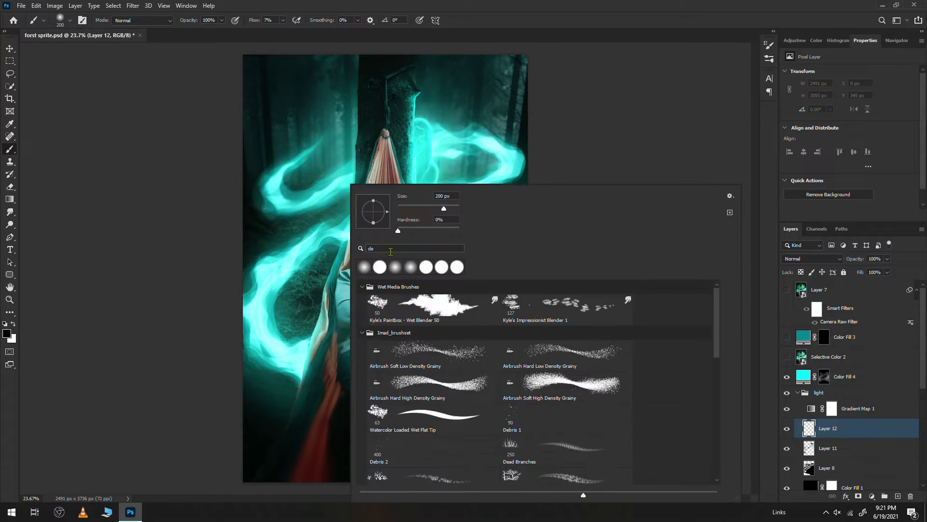
key(Escape)
key(ctrl+plus)
key(ctrl+plus)
key(ctrl+plus)
key(shift+0)
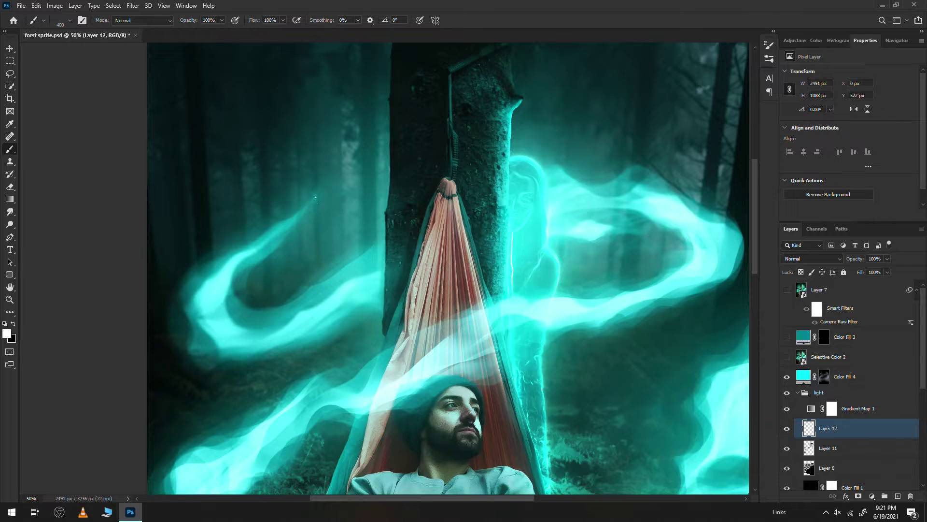
key(F5)
key(F5)
key(ctrl+minus)
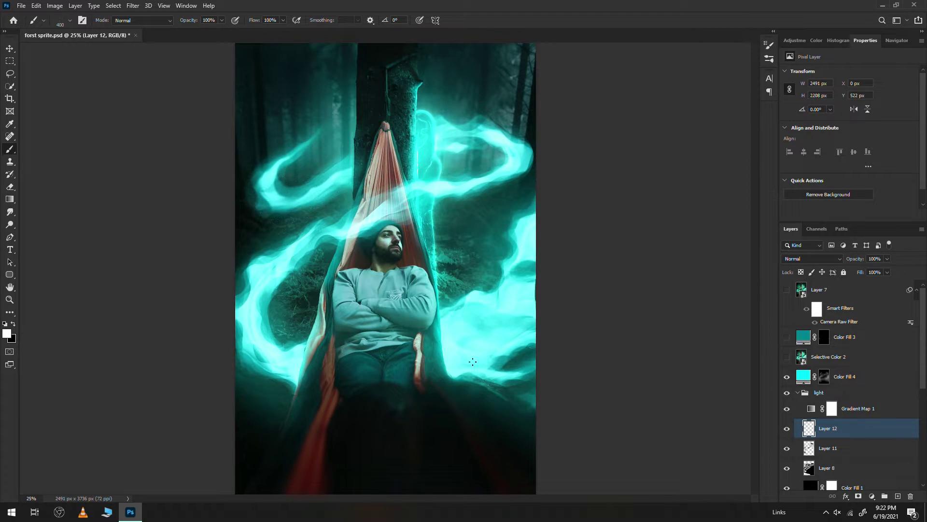
right_click(400, 257)
key(Return)
- Apply a Motion Blur at 59° angle and 40-pixel distance to Layer 12
click(132, 5)
click(150, 15)
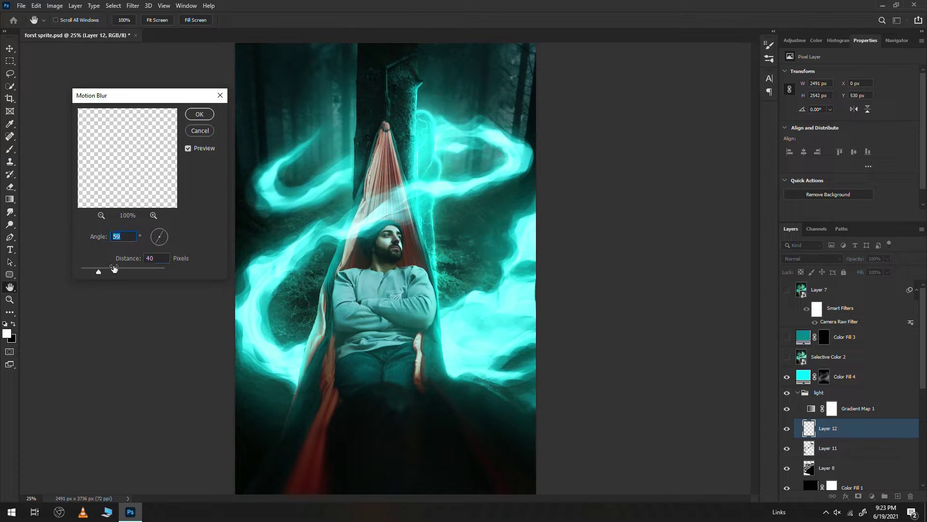
key(Return)
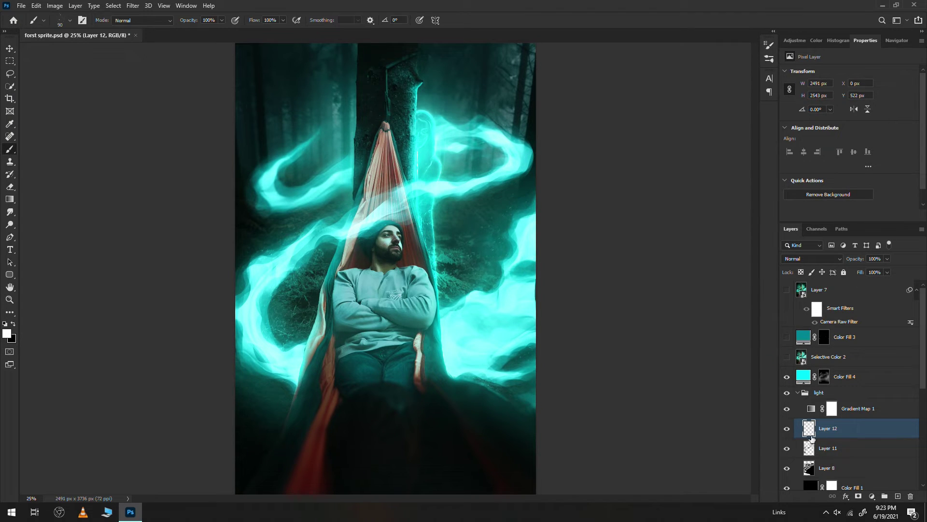